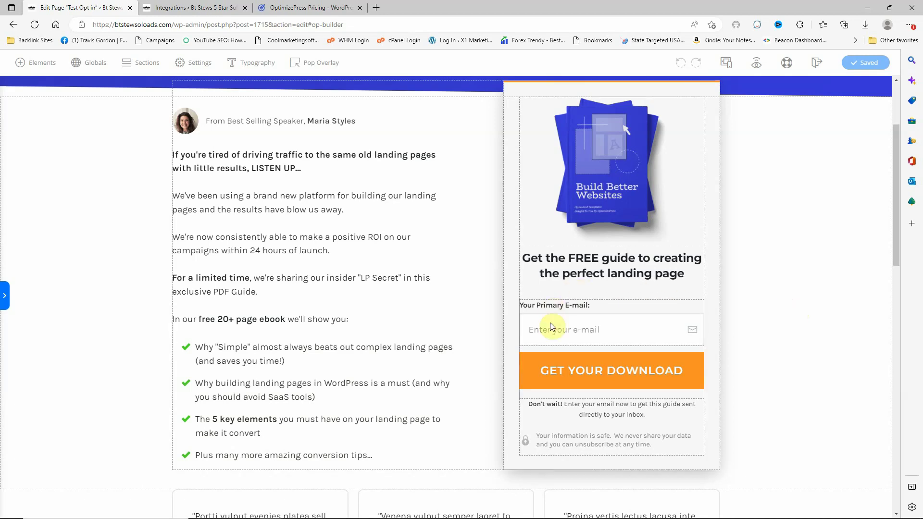
# Drag a new Optin Form element from the Elements panel onto the page above the guide section.
pyautogui.click(536, 349)
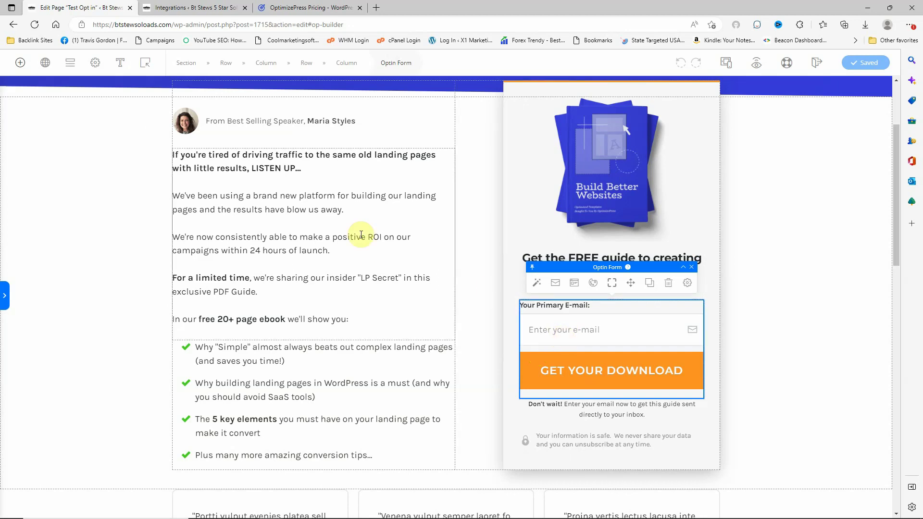
pyautogui.click(20, 62)
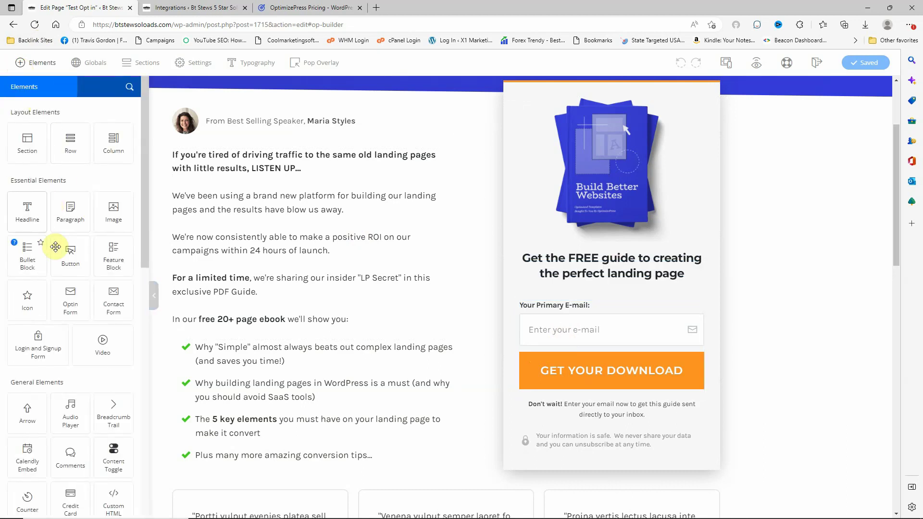
pyautogui.moveTo(69, 305); pyautogui.dragTo(33, 294)
pyautogui.moveTo(70, 256); pyautogui.dragTo(70, 256)
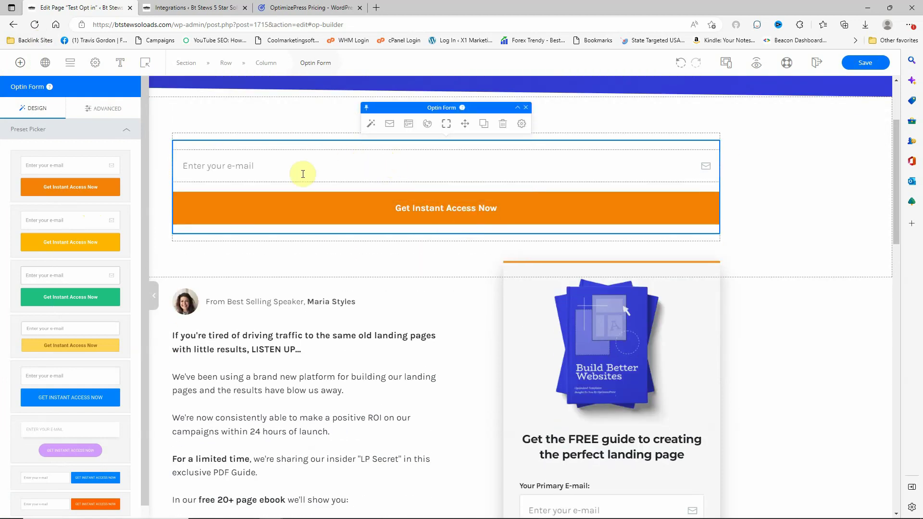
# Apply the green preset to the new opt-in form, reselect it, and collapse the left panel.
pyautogui.scroll(-1, 72, 332)
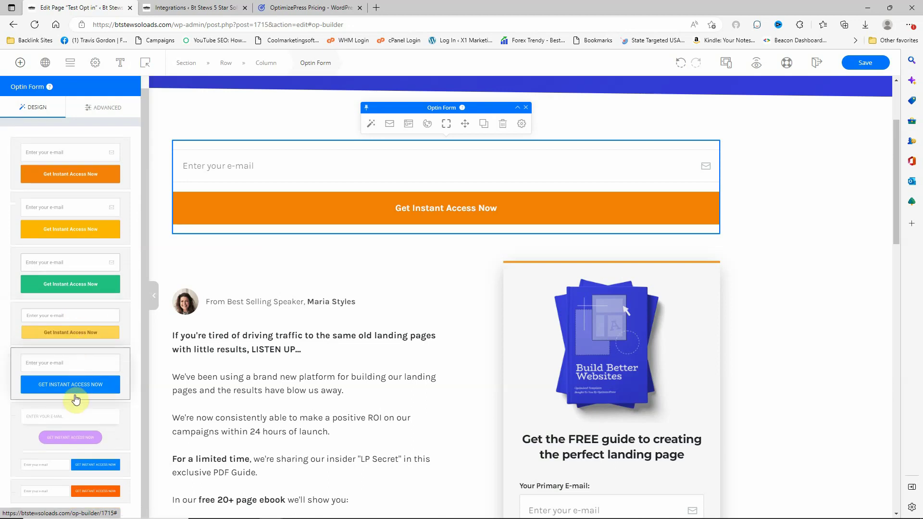
pyautogui.scroll(1, 83, 430)
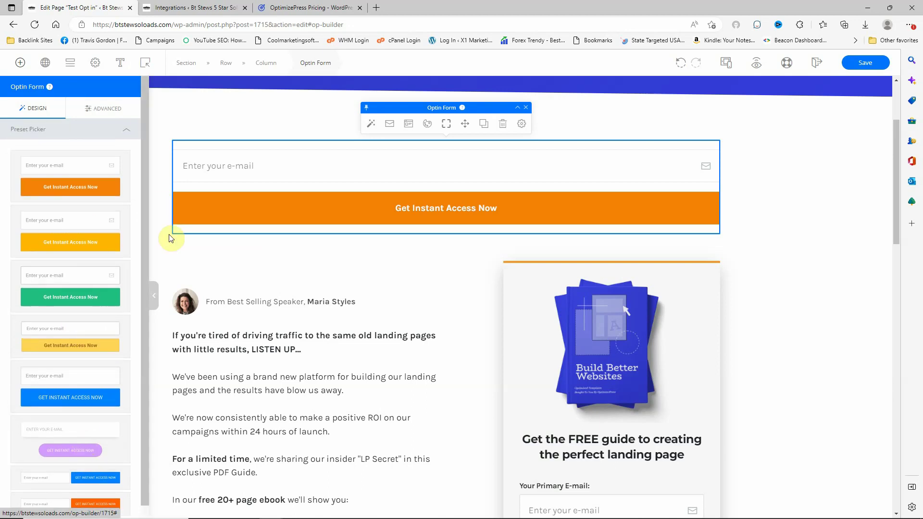
pyautogui.click(77, 295)
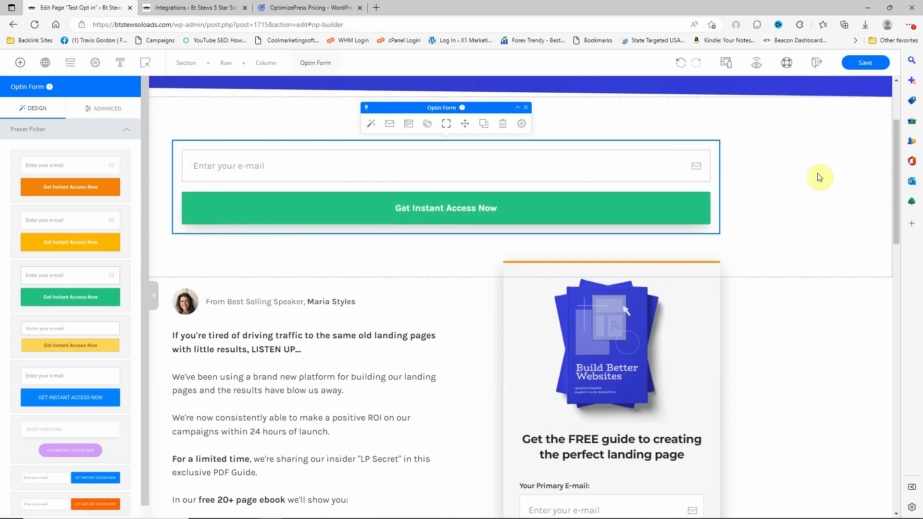
pyautogui.click(792, 173)
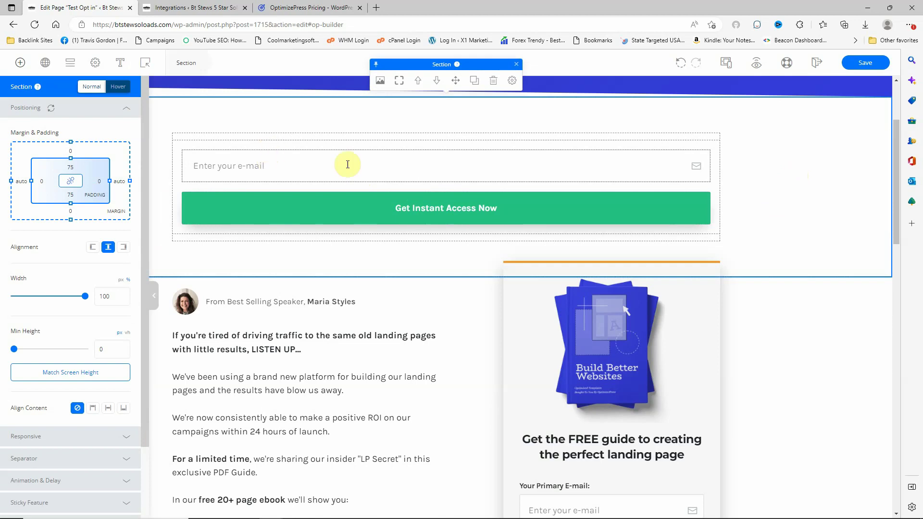
pyautogui.click(189, 188)
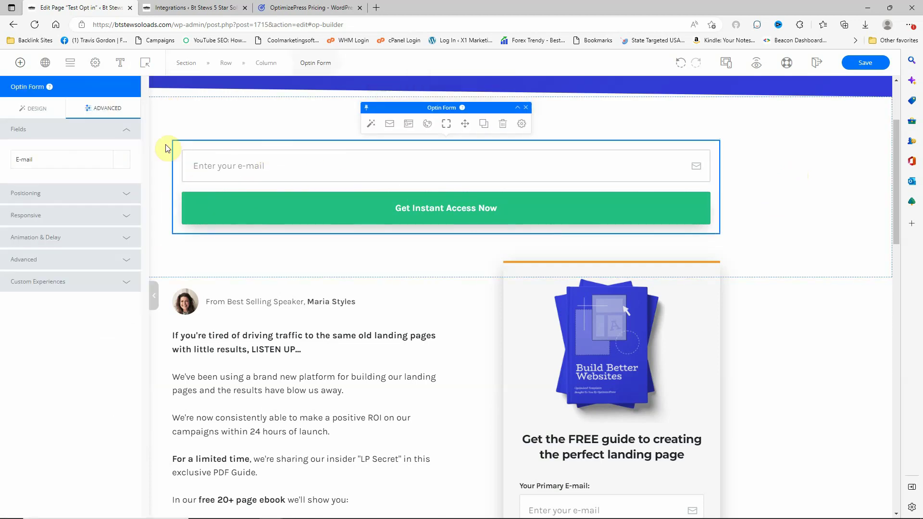
pyautogui.click(152, 296)
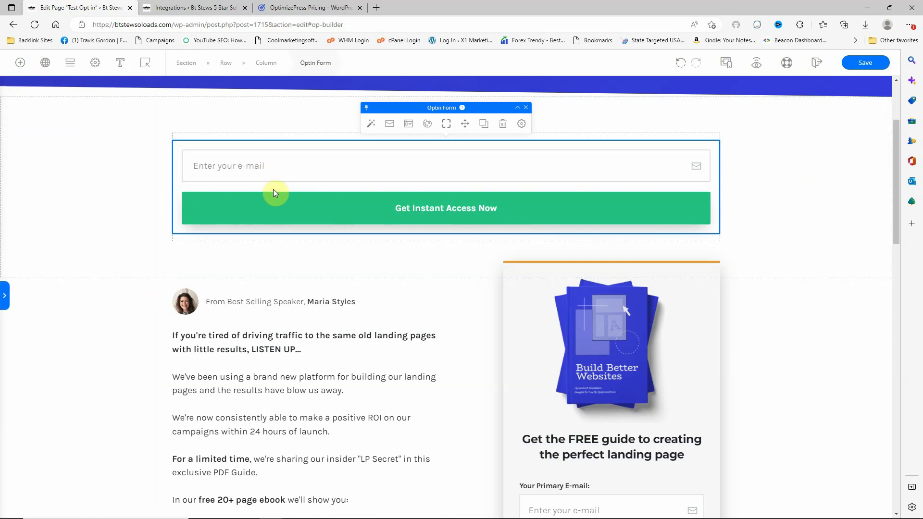
# Open the new form's Integration options and choose Edit Integration.
pyautogui.click(390, 126)
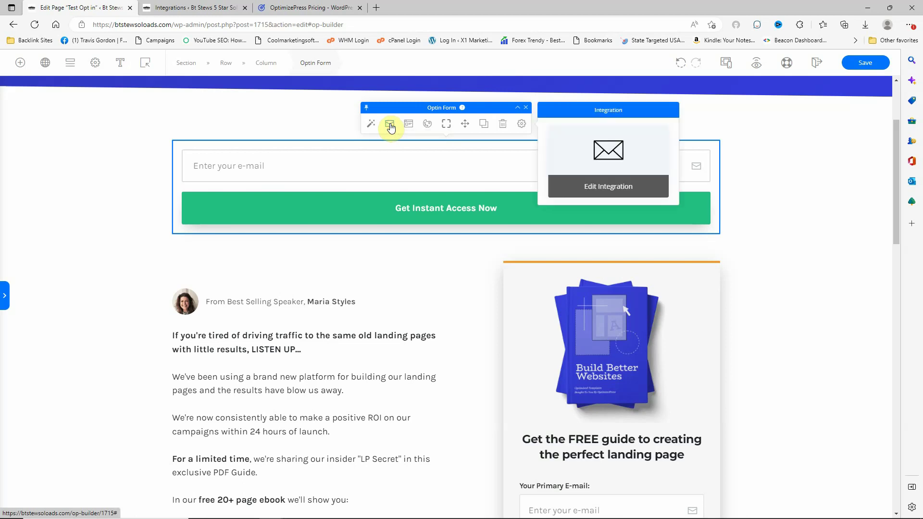
pyautogui.click(606, 192)
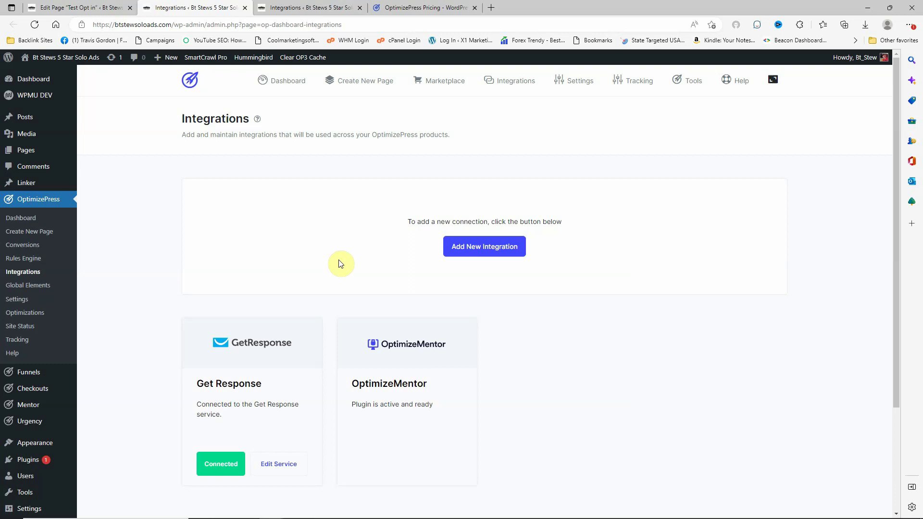
# Start adding a new integration and browse the available services, from ActiveCampaign to Constant Contact.
pyautogui.scroll(-2, 281, 289)
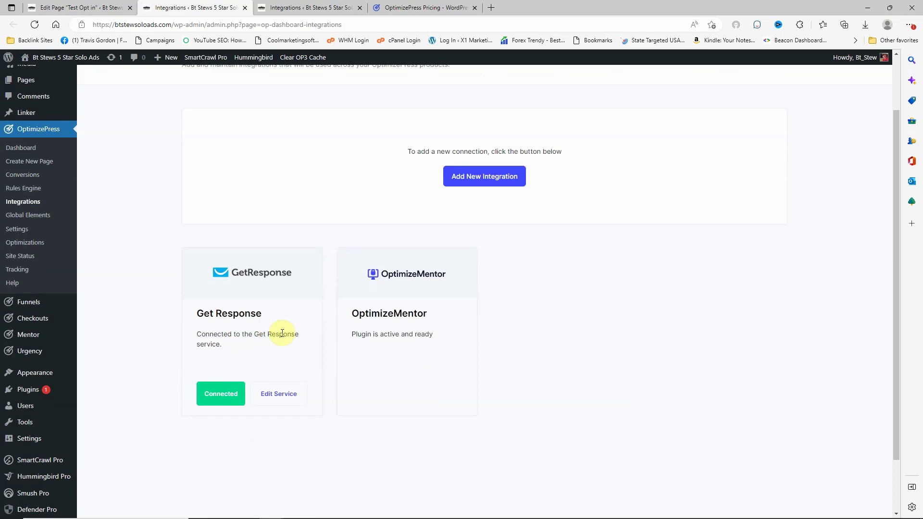
pyautogui.click(486, 176)
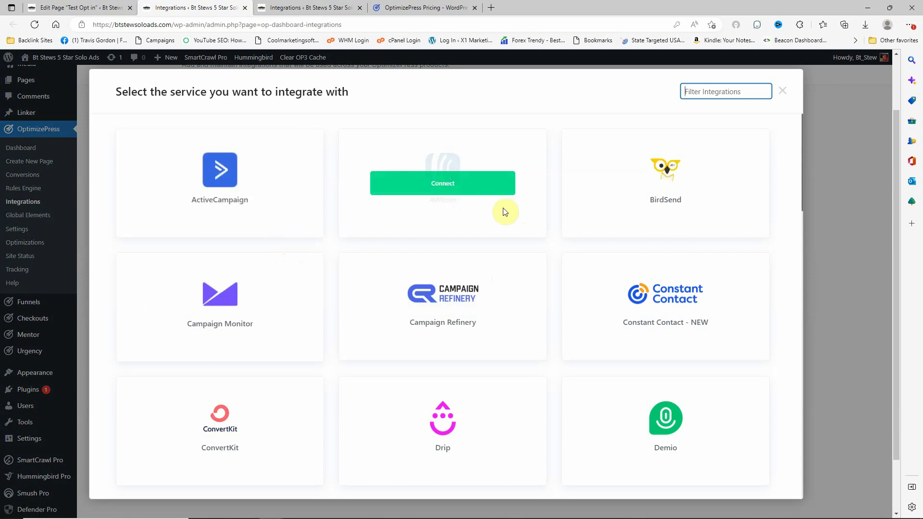
pyautogui.scroll(-1, 490, 212)
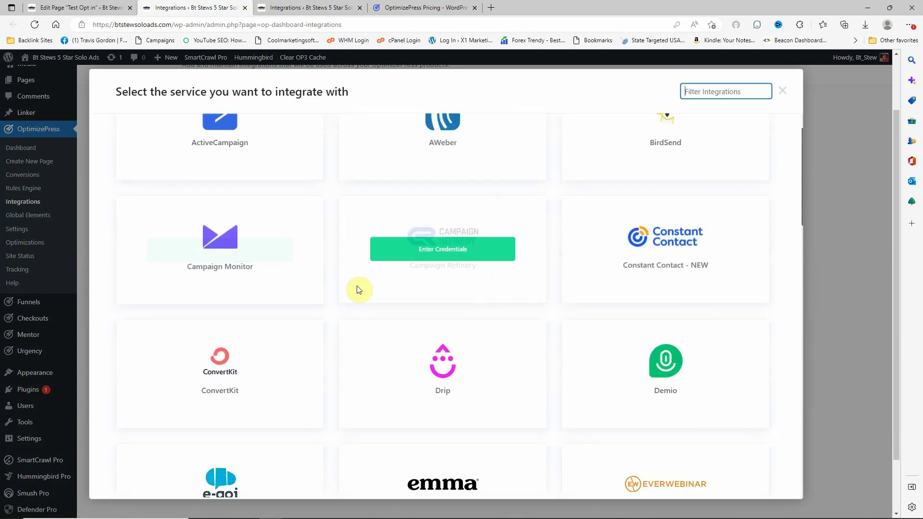
pyautogui.scroll(-6, 286, 248)
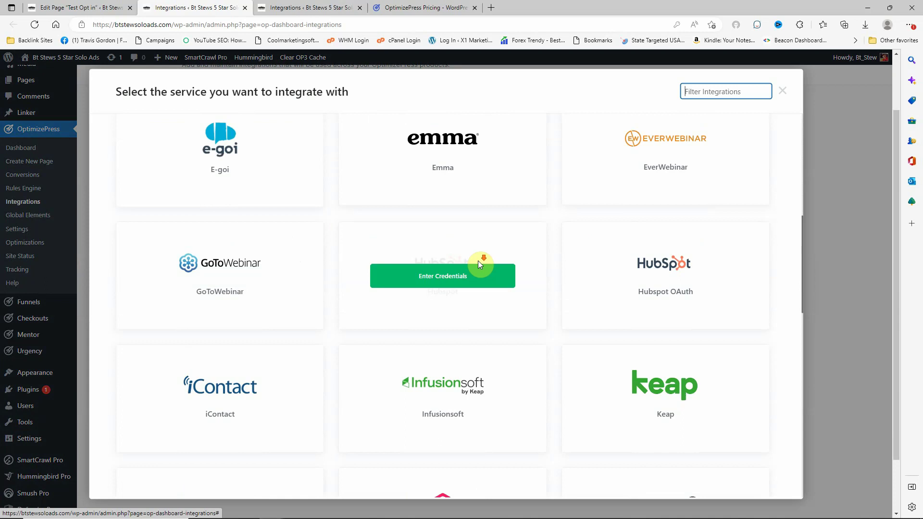
pyautogui.scroll(-5, 486, 259)
pyautogui.scroll(-3, 577, 272)
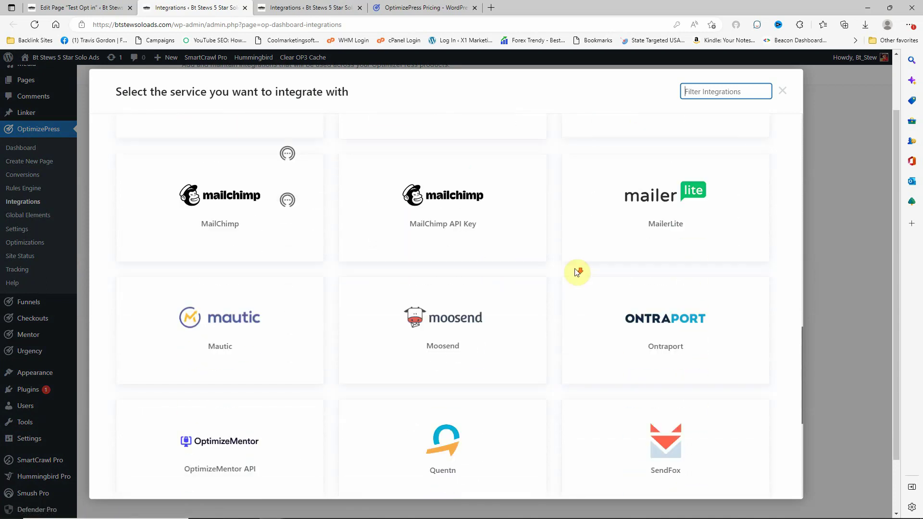
pyautogui.scroll(-4, 577, 272)
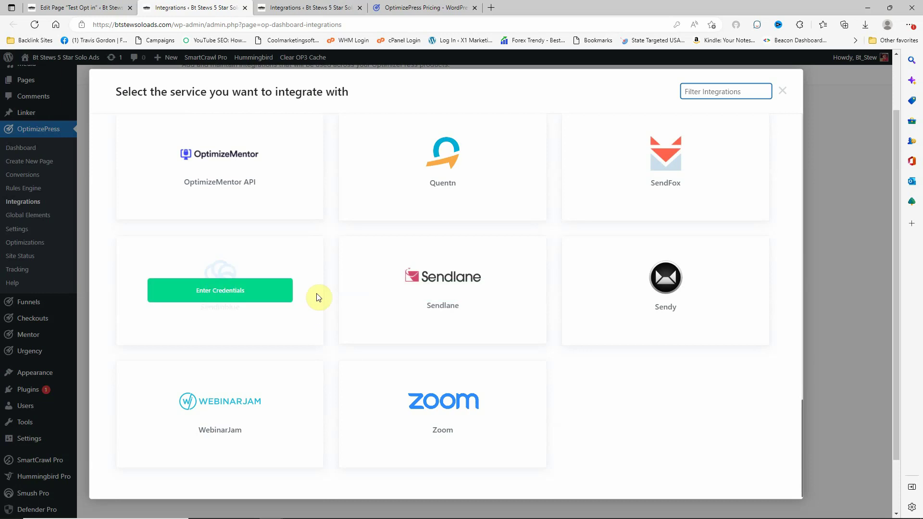
pyautogui.scroll(4, 330, 293)
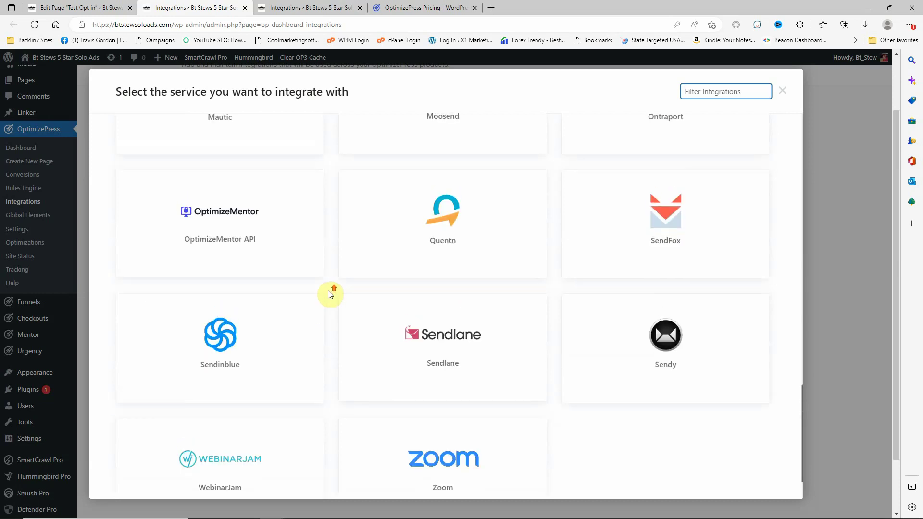
pyautogui.scroll(15, 389, 292)
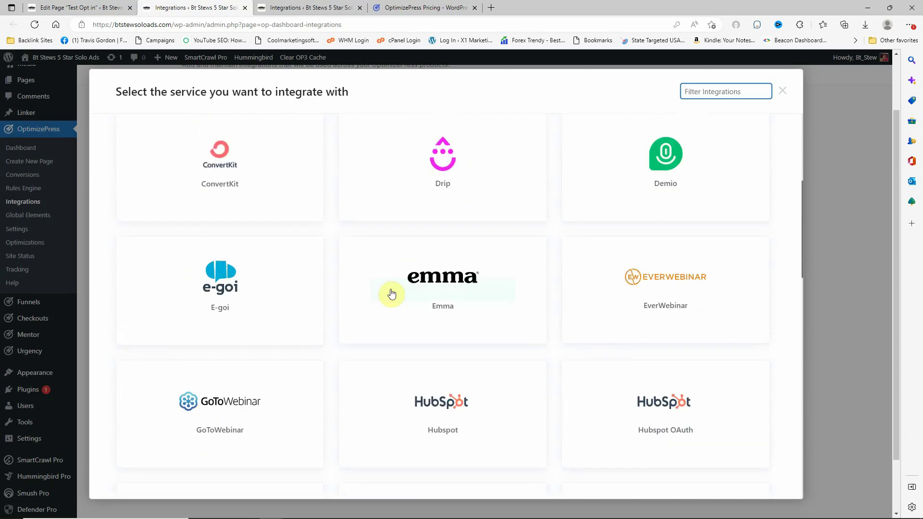
pyautogui.scroll(2, 426, 292)
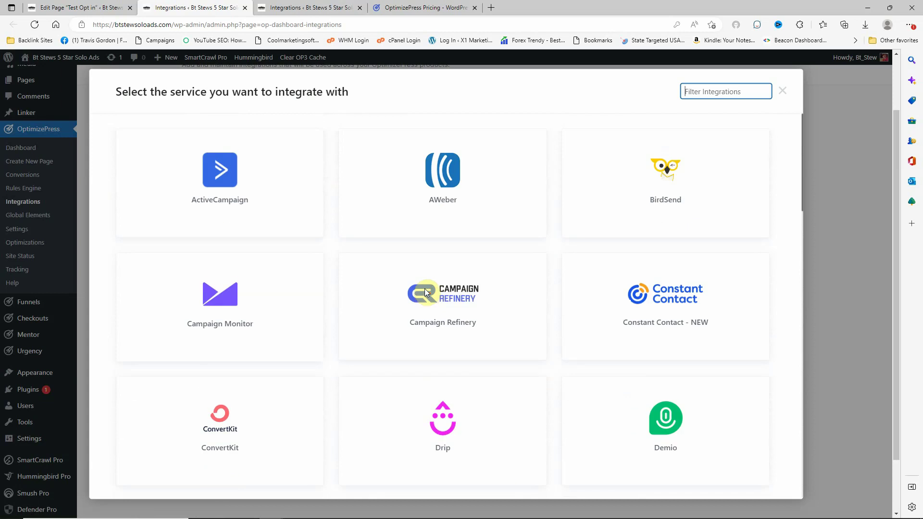
pyautogui.moveTo(425, 288)
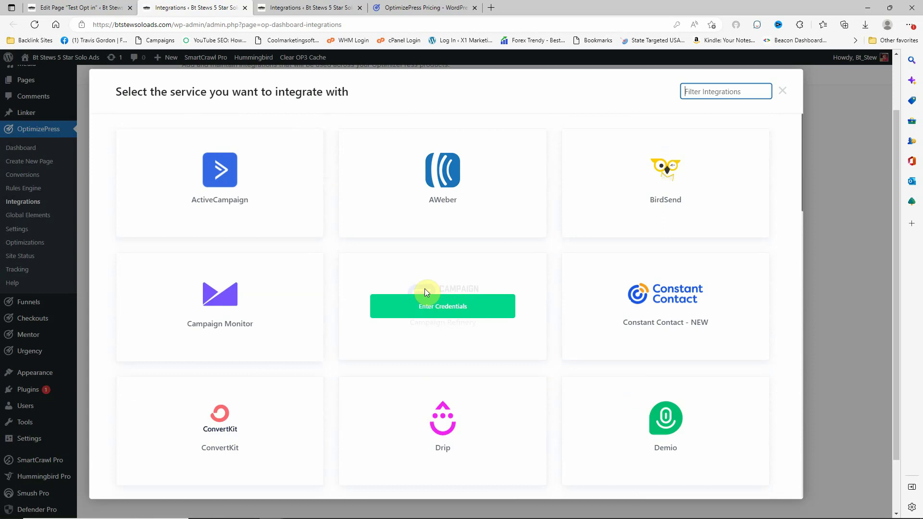
# Return to the page editor and choose Get Response as the form's email provider.
pyautogui.click(784, 93)
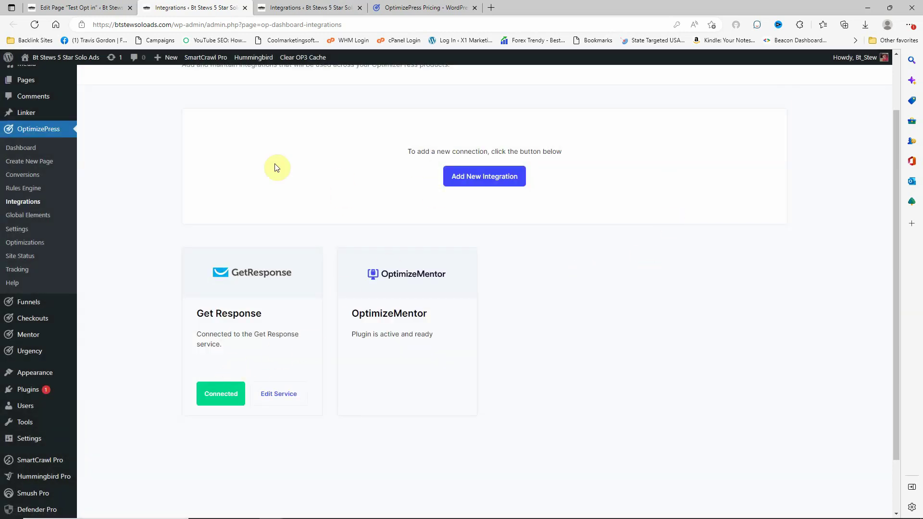
pyautogui.click(103, 8)
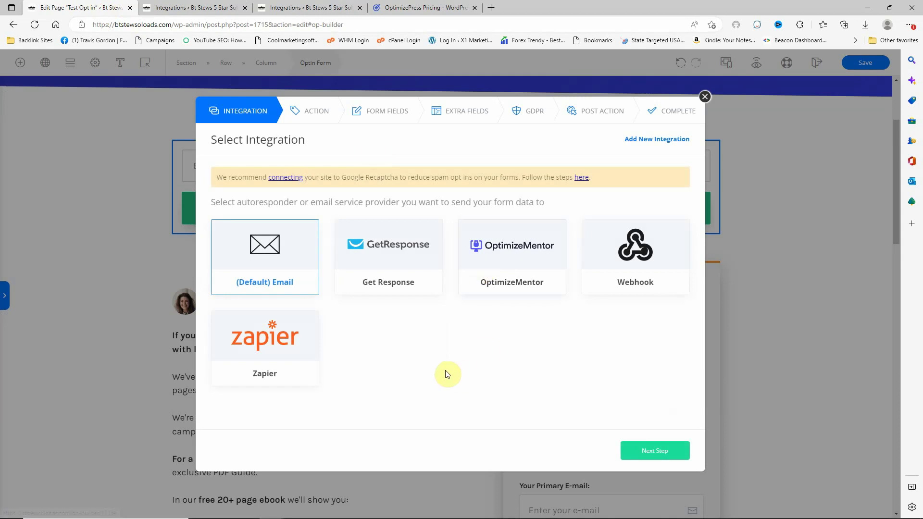
pyautogui.click(392, 254)
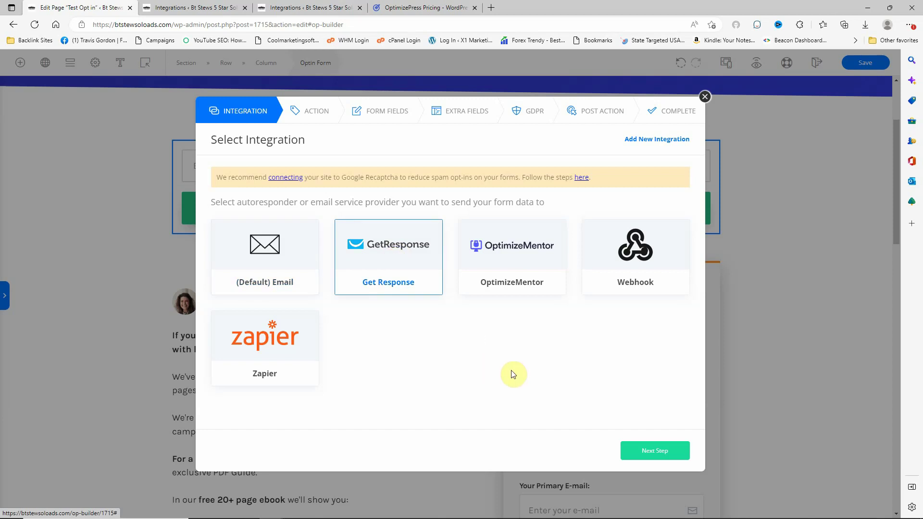
pyautogui.click(646, 452)
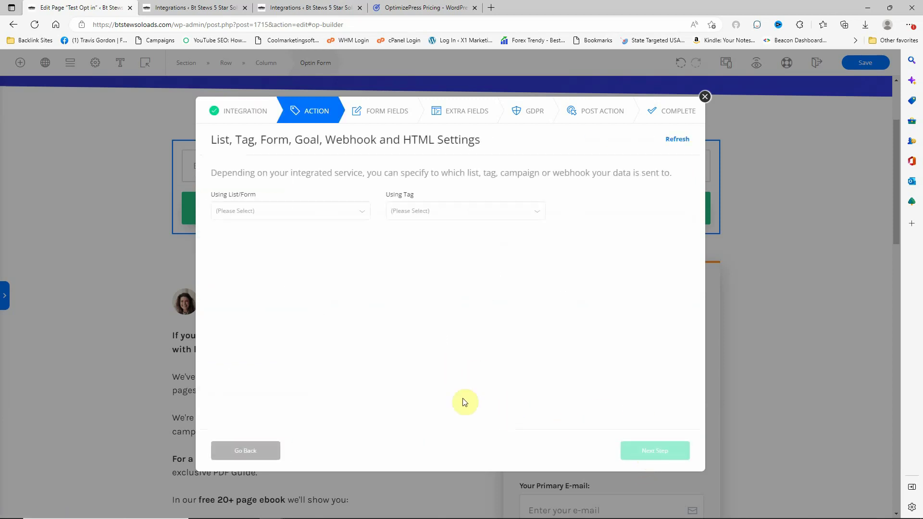
# Send sign-ups to the frs_opens list and advance to the Form Fields step.
pyautogui.click(354, 216)
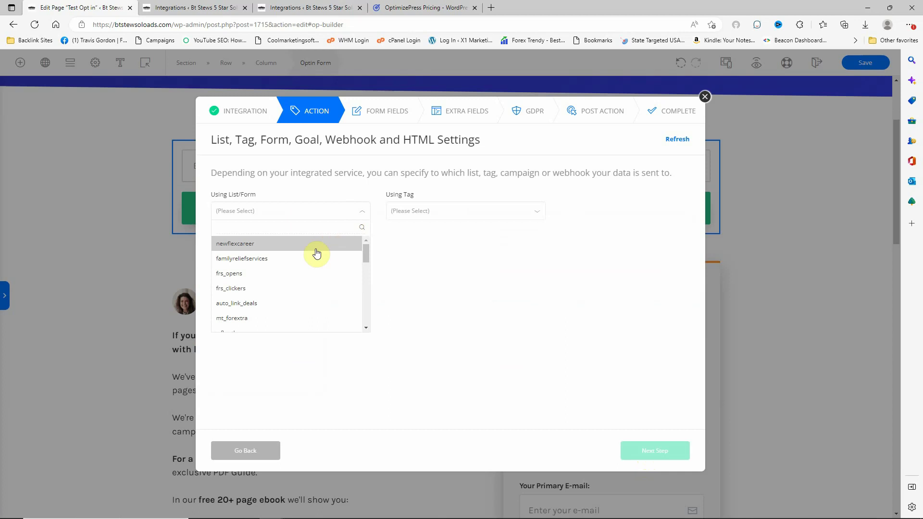
pyautogui.click(311, 278)
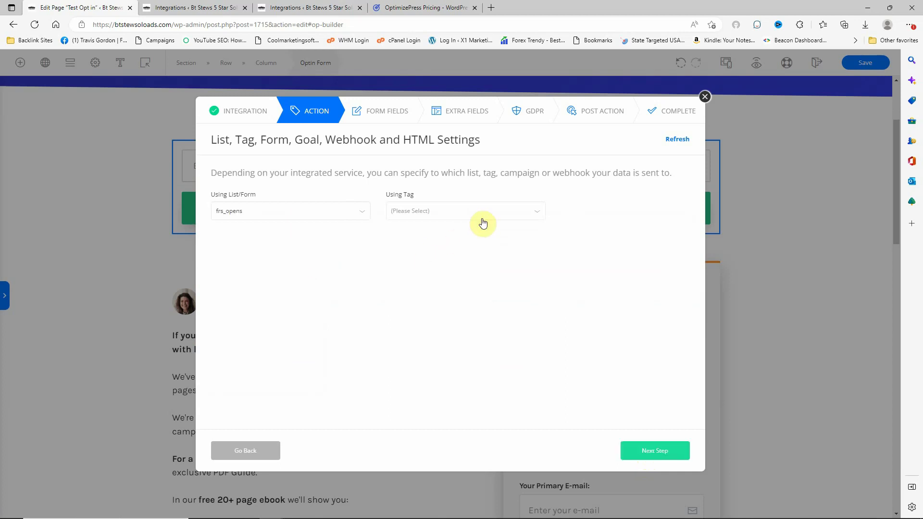
pyautogui.click(653, 452)
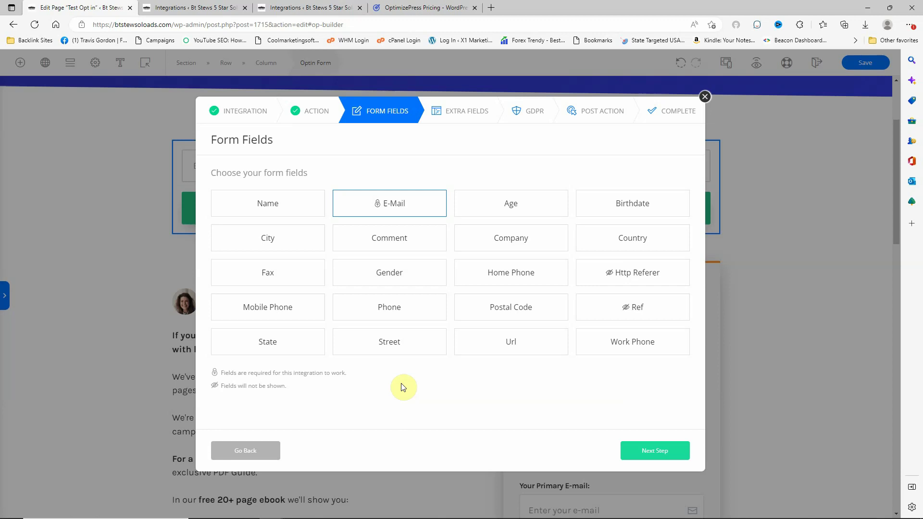
# Advance past Form Fields, Extra Fields and GDPR, leaving GDPR off, to Post Action.
pyautogui.click(653, 453)
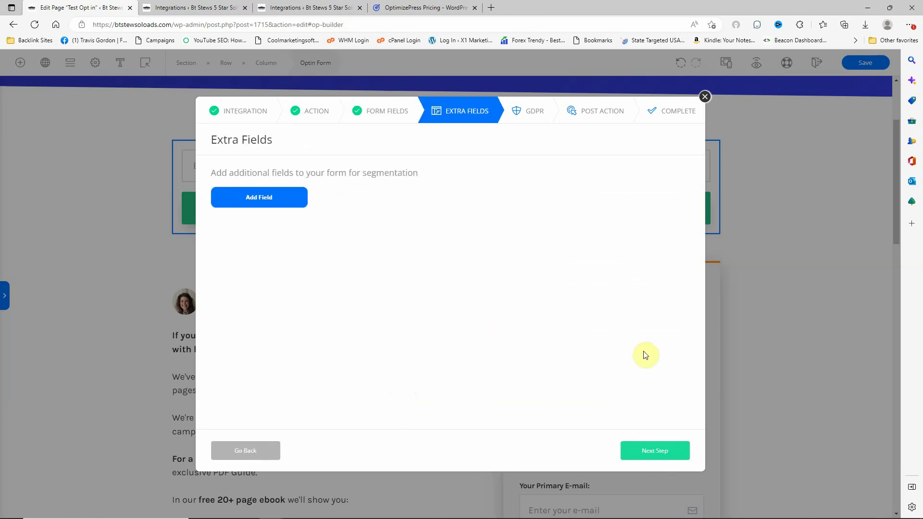
pyautogui.click(655, 454)
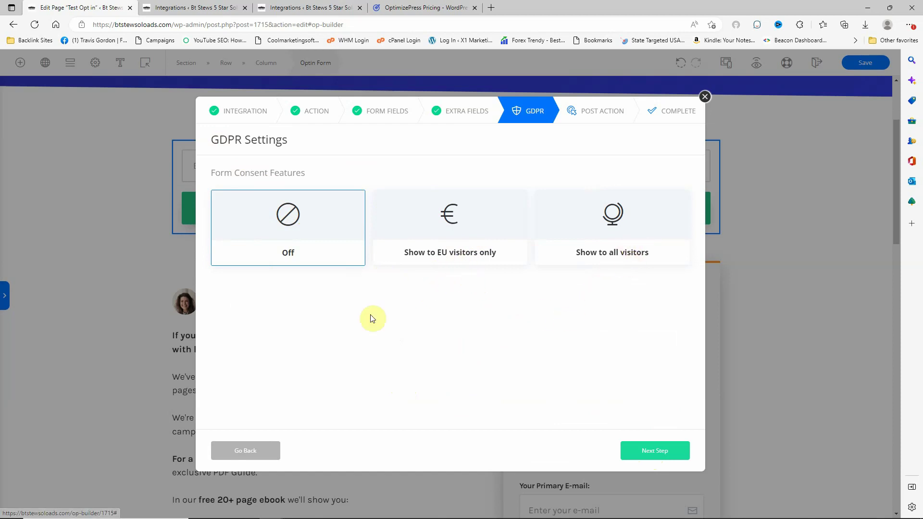
pyautogui.click(652, 450)
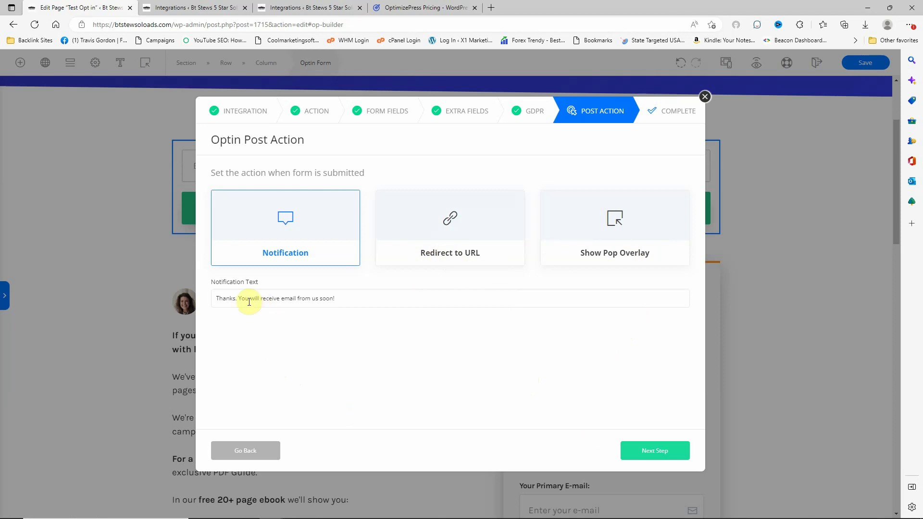
pyautogui.click(466, 255)
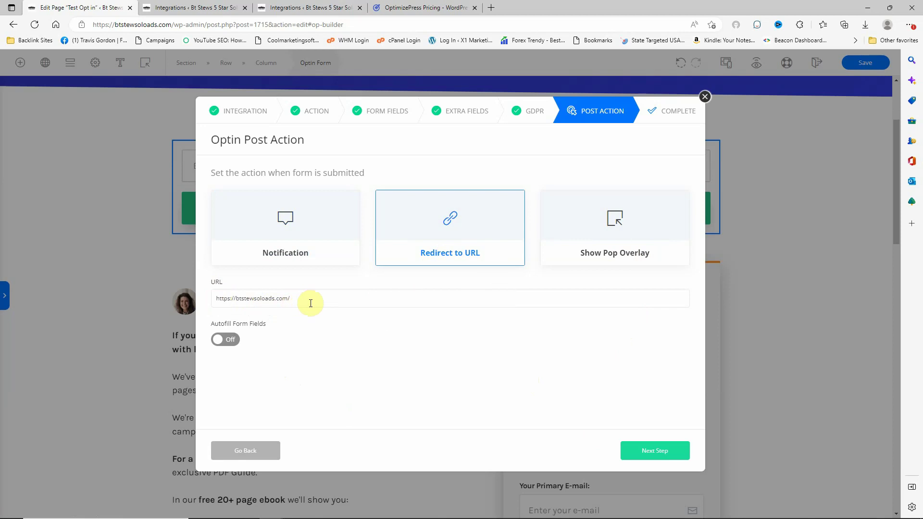
pyautogui.click(635, 259)
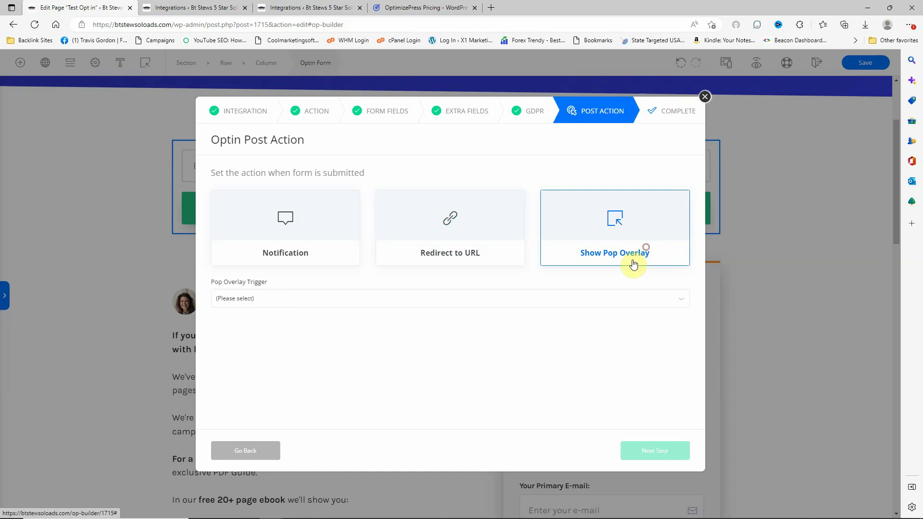
pyautogui.click(340, 294)
pyautogui.click(332, 293)
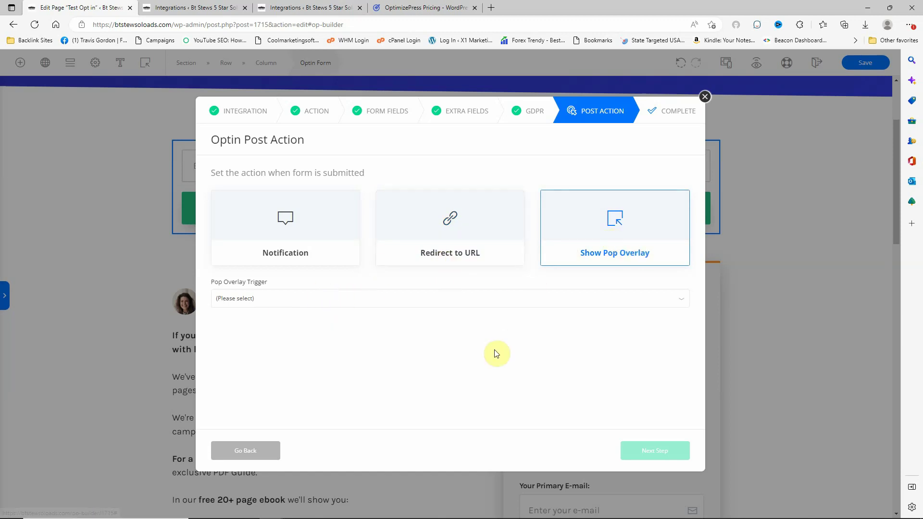
pyautogui.click(411, 250)
pyautogui.click(647, 450)
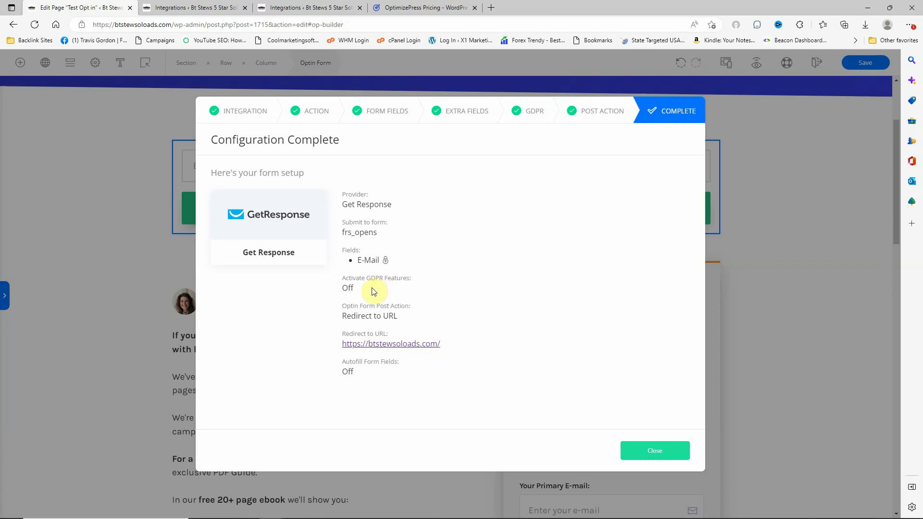
pyautogui.click(657, 452)
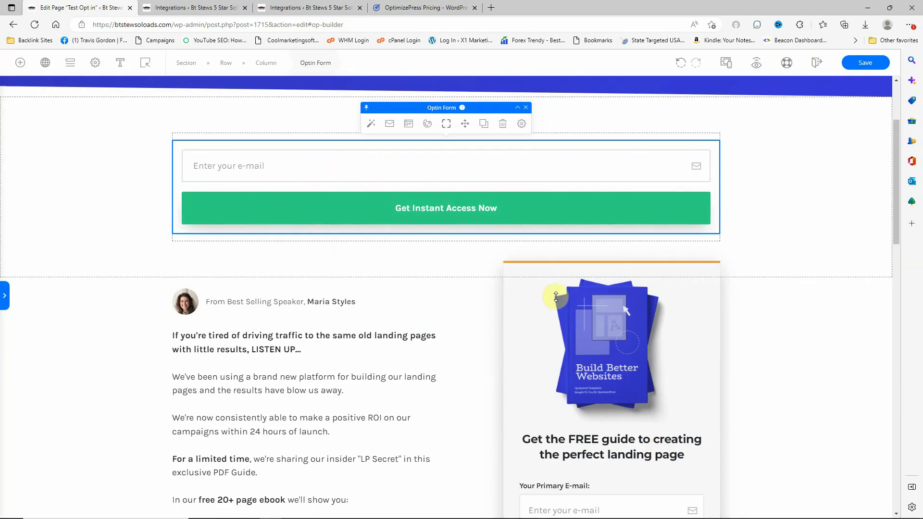
# Duplicate the orange download opt-in form.
pyautogui.scroll(-3, 577, 327)
pyautogui.scroll(3, 395, 108)
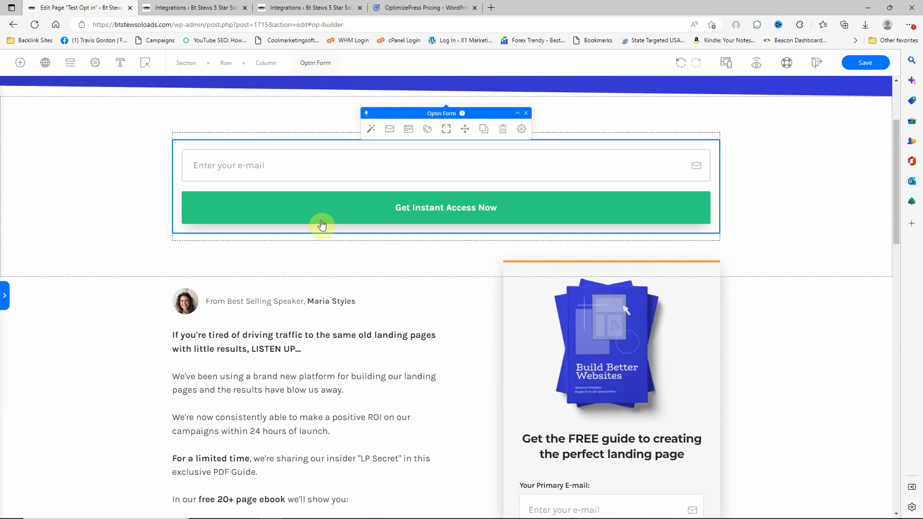
pyautogui.scroll(-5, 502, 279)
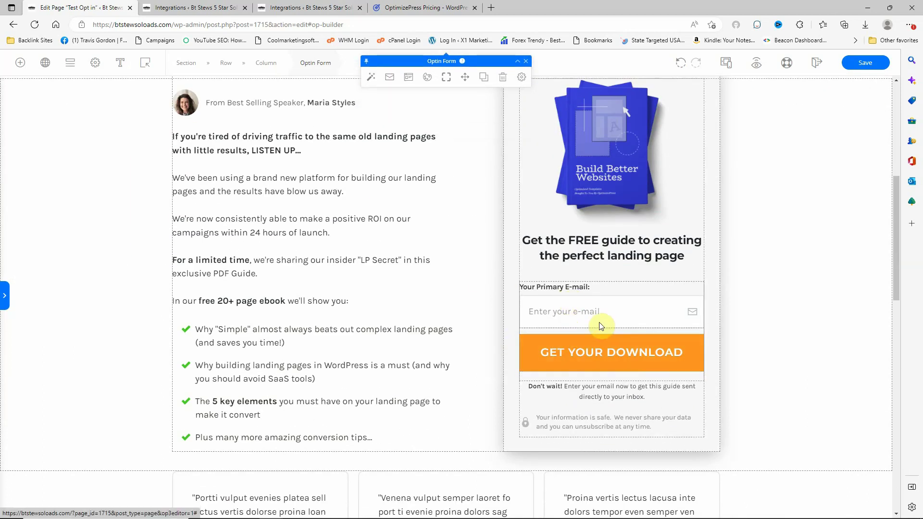
pyautogui.click(546, 331)
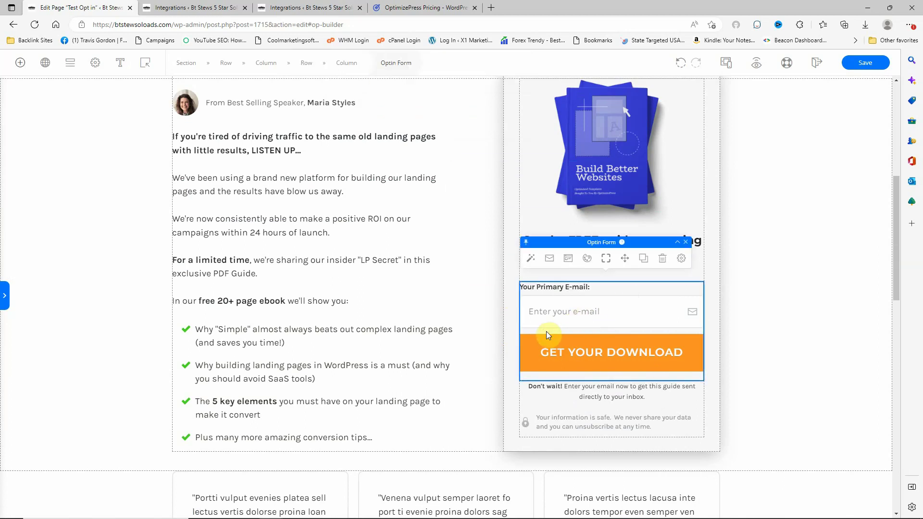
pyautogui.click(649, 266)
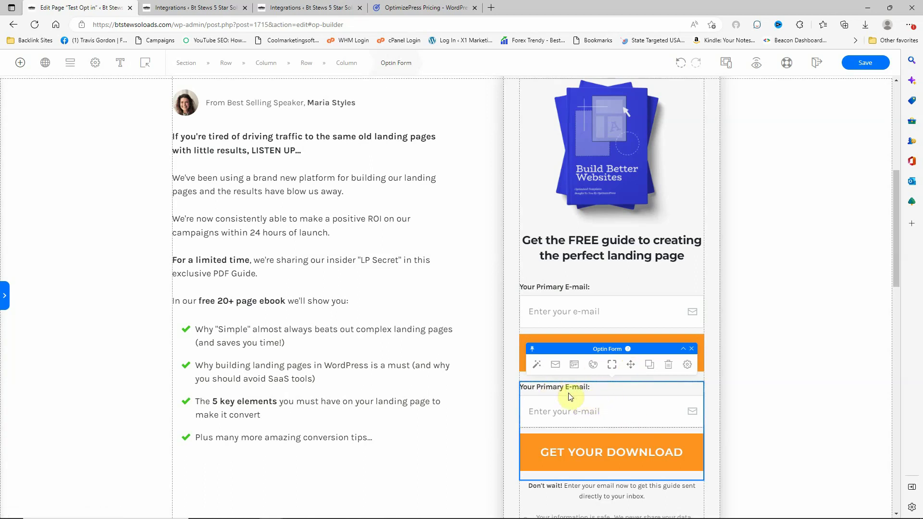
# Move the copied opt-in form full width, directly above the testimonial cards.
pyautogui.scroll(-4, 621, 399)
pyautogui.scroll(2, 633, 398)
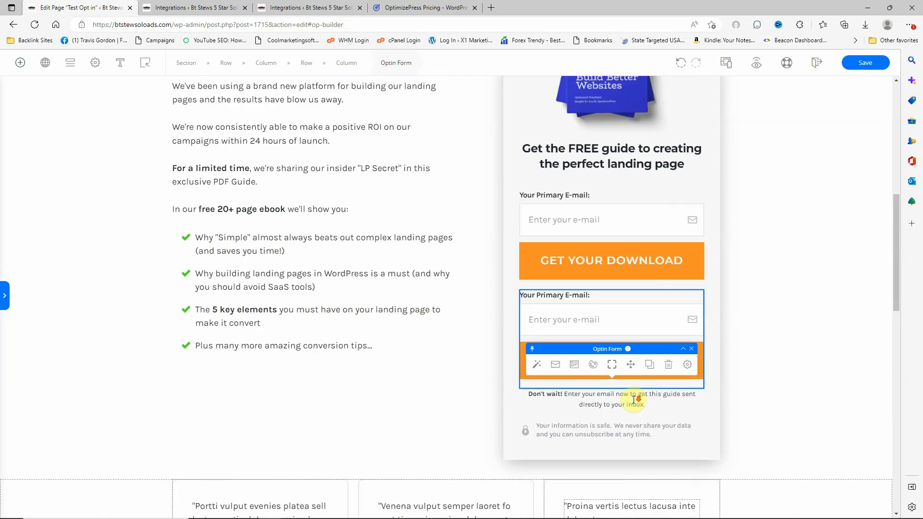
pyautogui.scroll(-1, 560, 273)
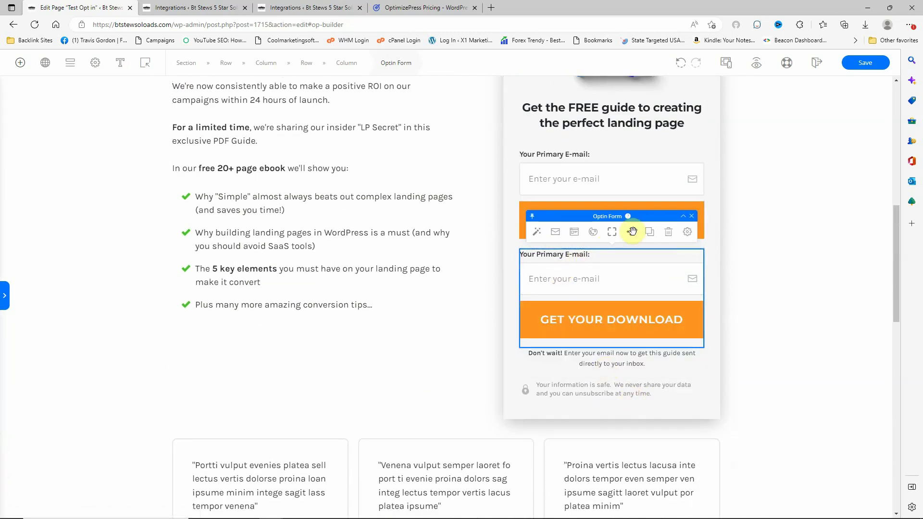
pyautogui.moveTo(631, 232); pyautogui.dragTo(628, 470)
pyautogui.scroll(-3, 726, 346)
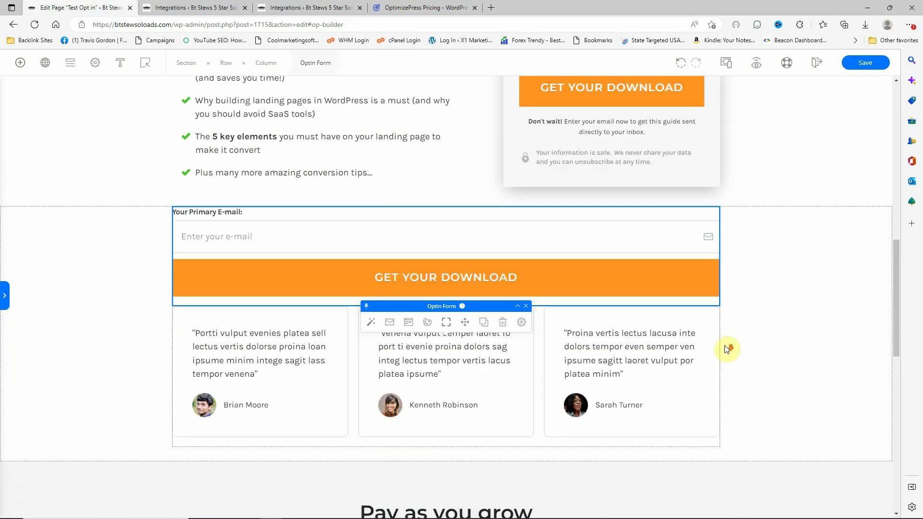
pyautogui.scroll(3, 599, 145)
pyautogui.scroll(-2, 441, 337)
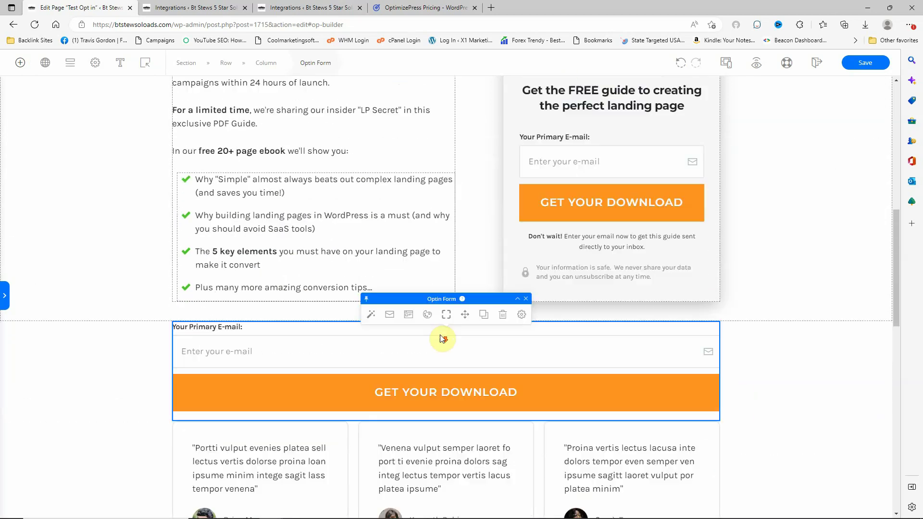